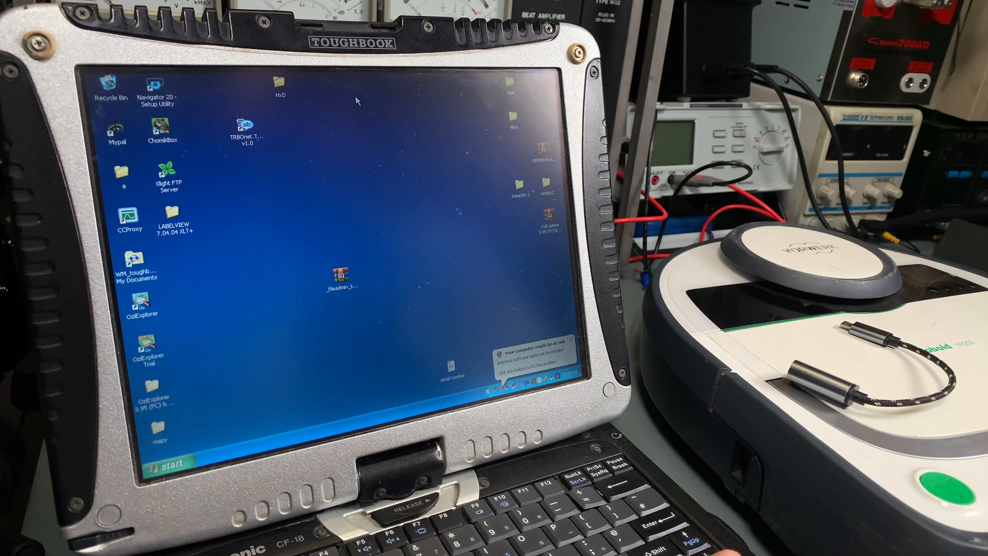
# Step: Bring up My Computer and start a format of the UNTITLED (D:) removable drive
pyautogui.press('super')
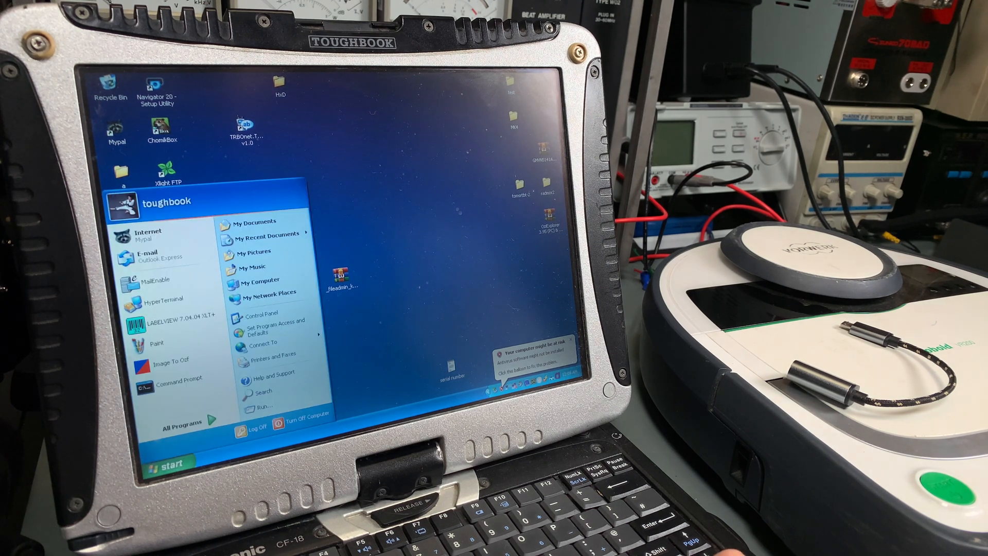
pyautogui.click(280, 284)
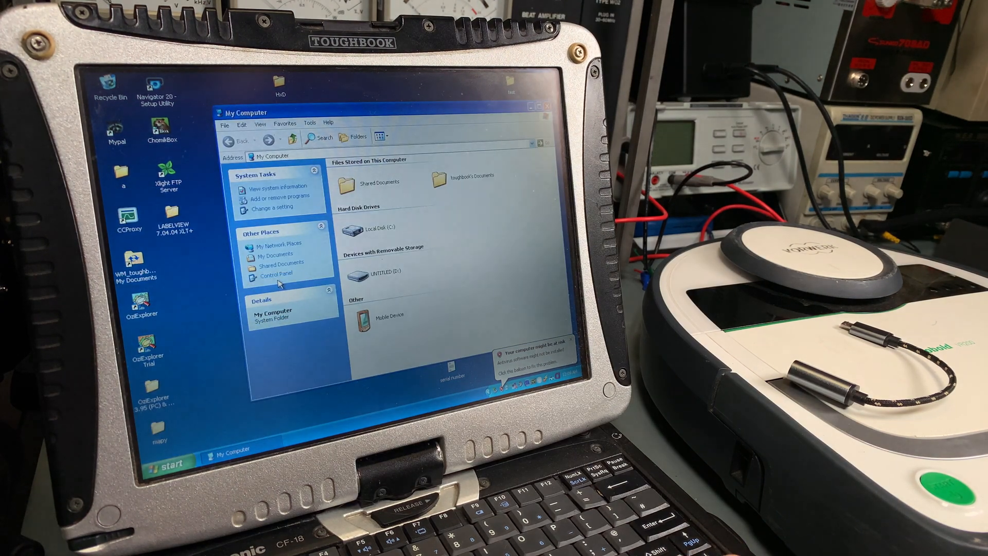
pyautogui.click(361, 276)
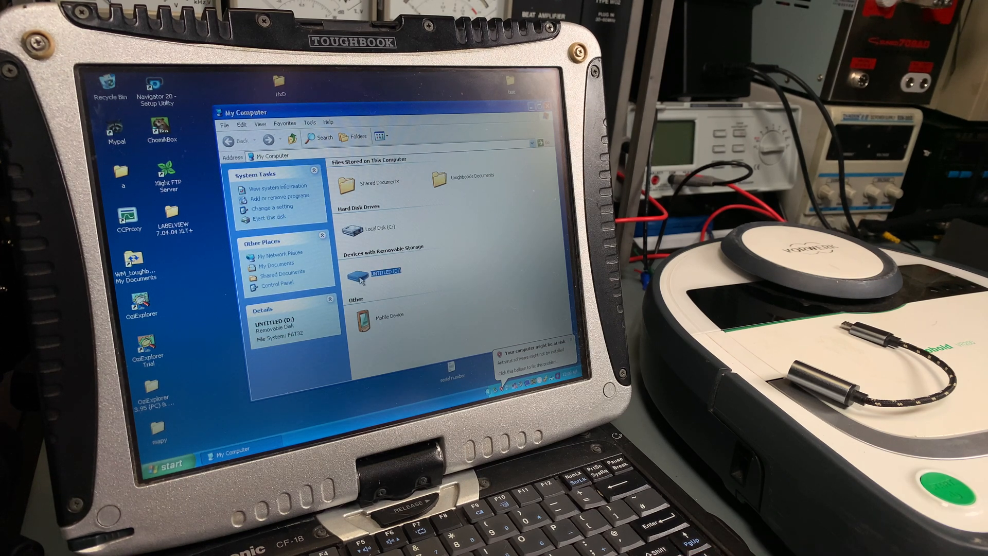
pyautogui.rightClick(361, 277)
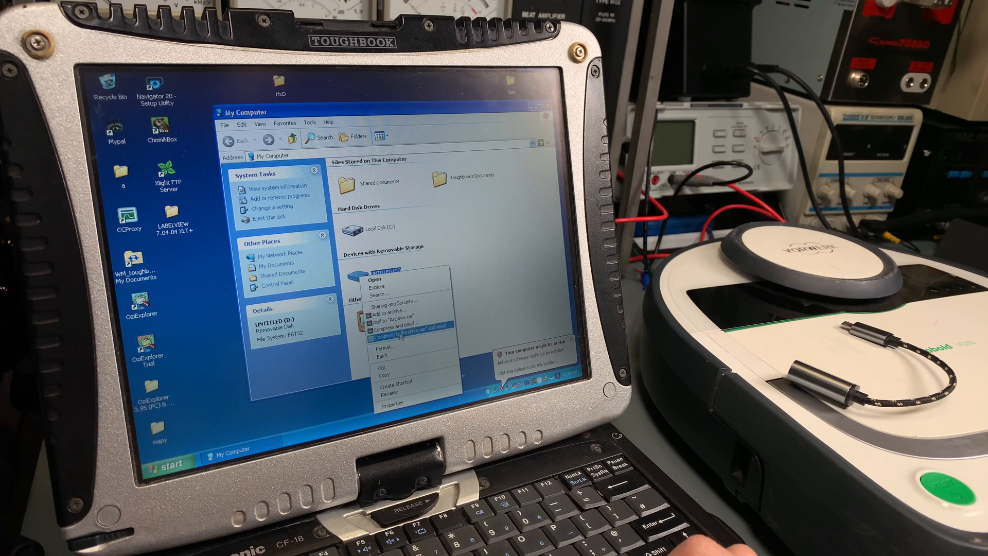
pyautogui.click(396, 349)
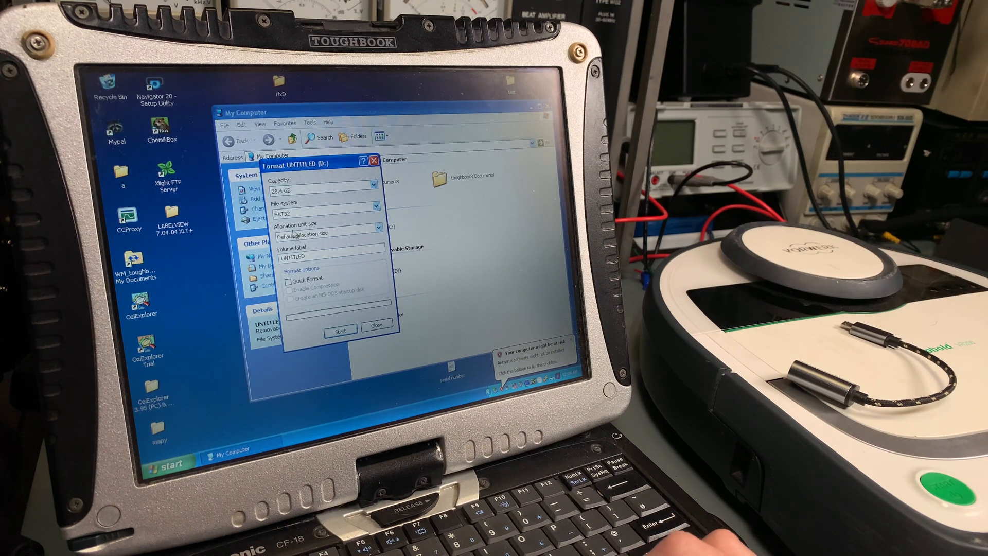
# Step: Format the USB drive as FAT32, accepting the erase warning and the completion notice
pyautogui.click(288, 218)
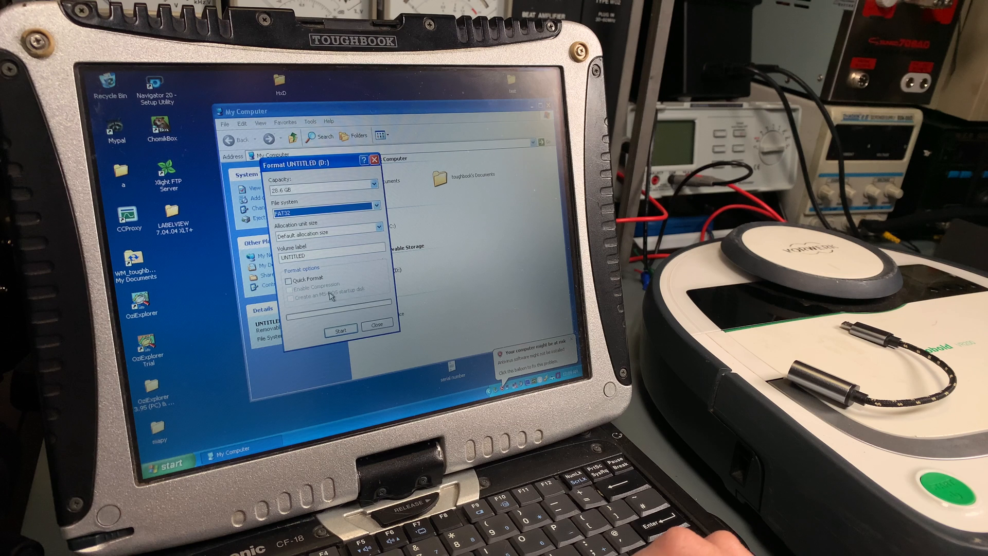
pyautogui.click(339, 330)
pyautogui.press('Return')
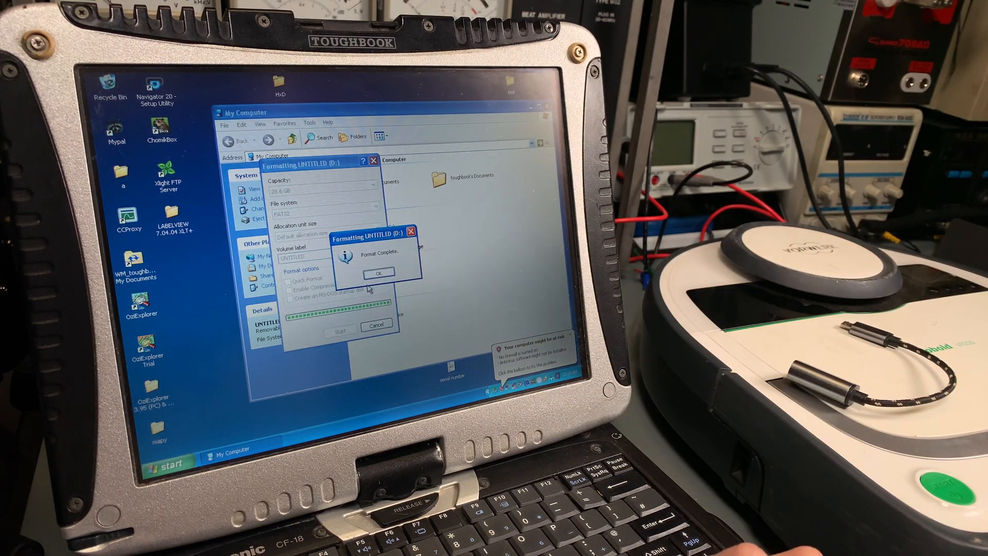
pyautogui.click(380, 273)
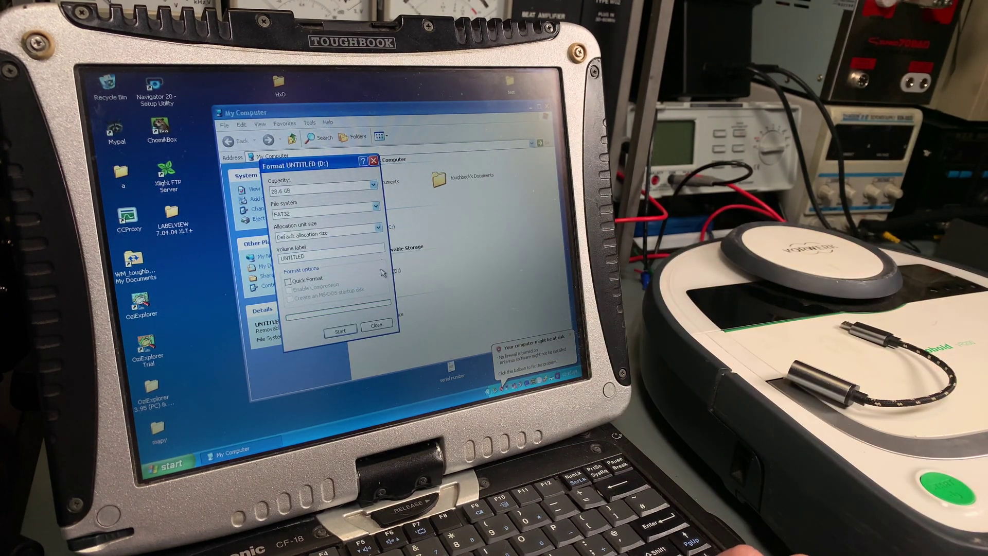
pyautogui.click(376, 325)
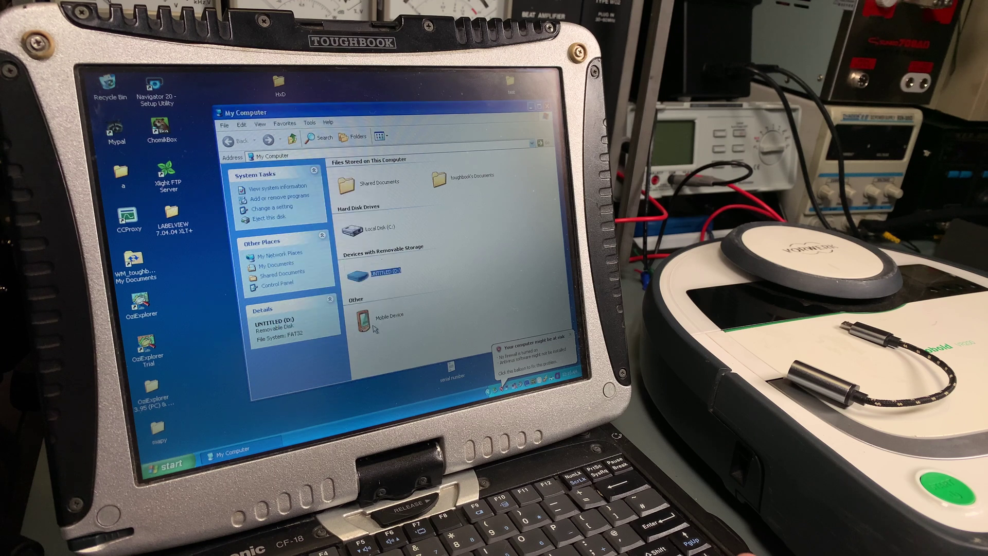
# Step: Extract the downloaded Kobold firmware archive on the desktop into its own folder
pyautogui.doubleClick(363, 276)
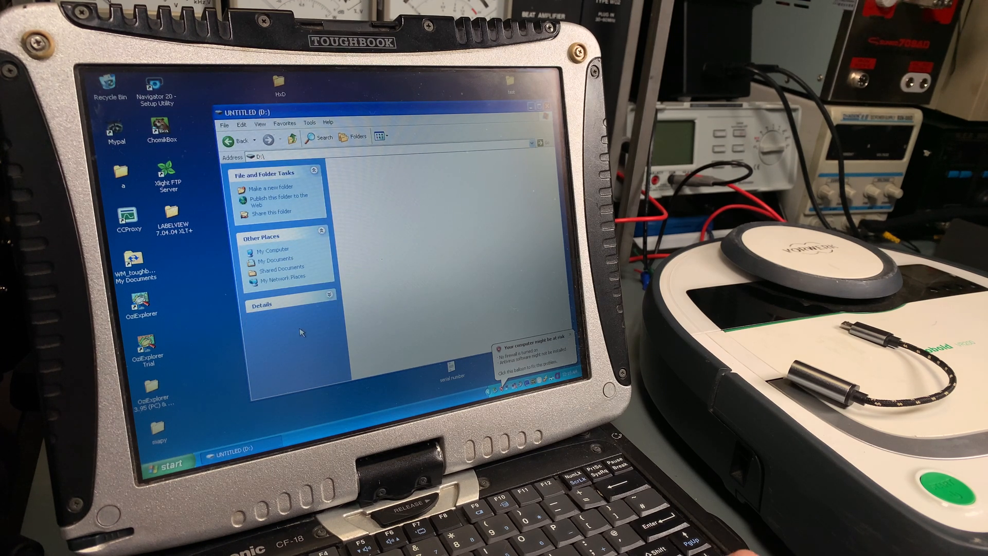
pyautogui.click(252, 450)
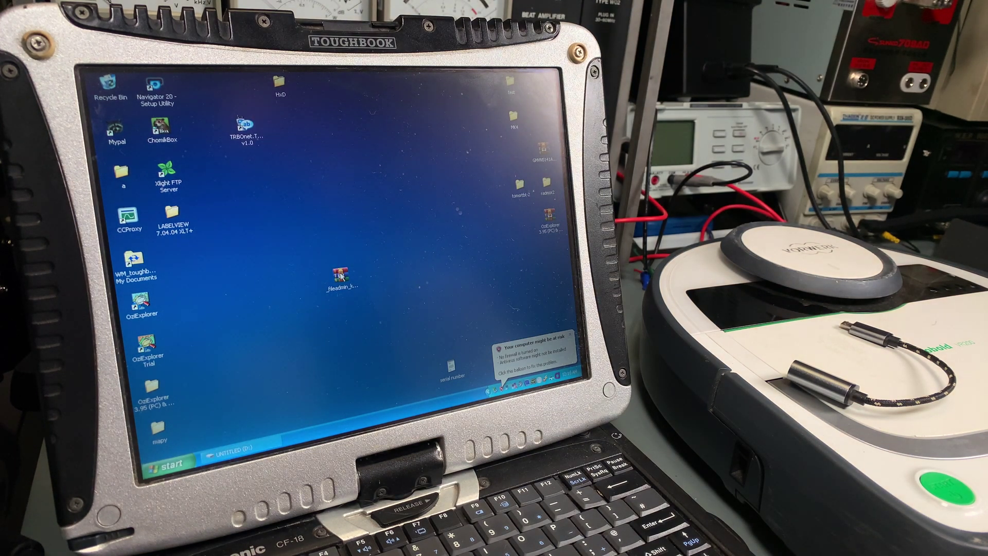
pyautogui.click(341, 276)
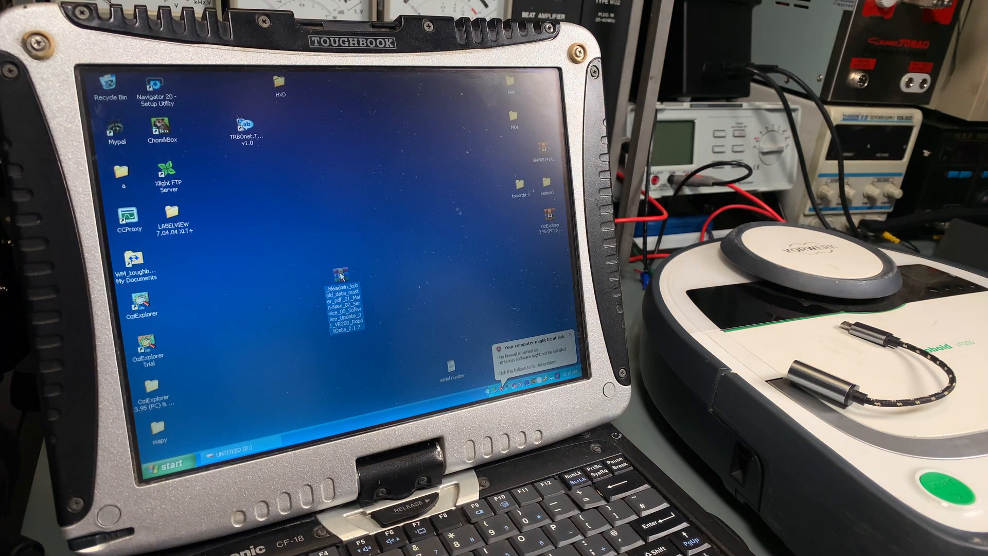
pyautogui.moveTo(341, 278)
pyautogui.rightClick(349, 289)
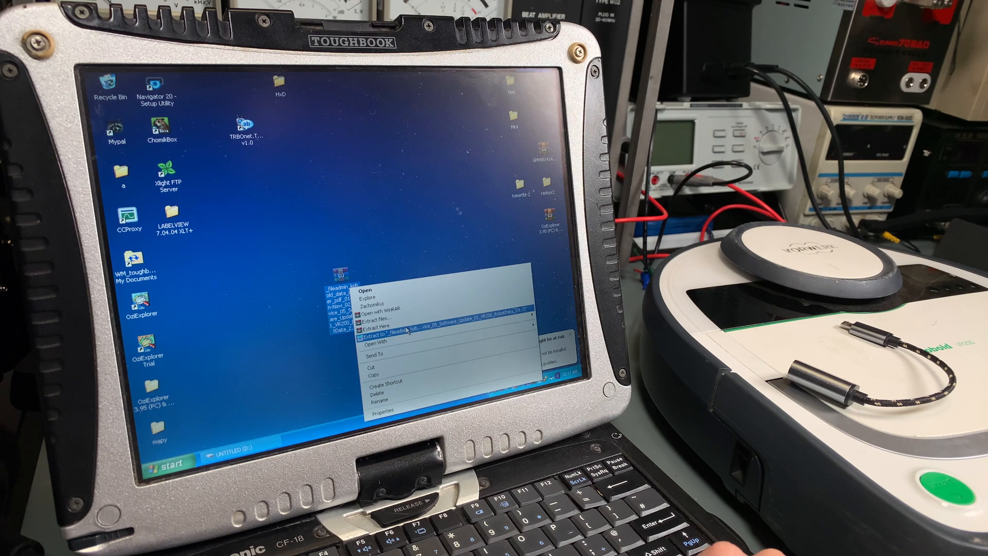
pyautogui.click(381, 332)
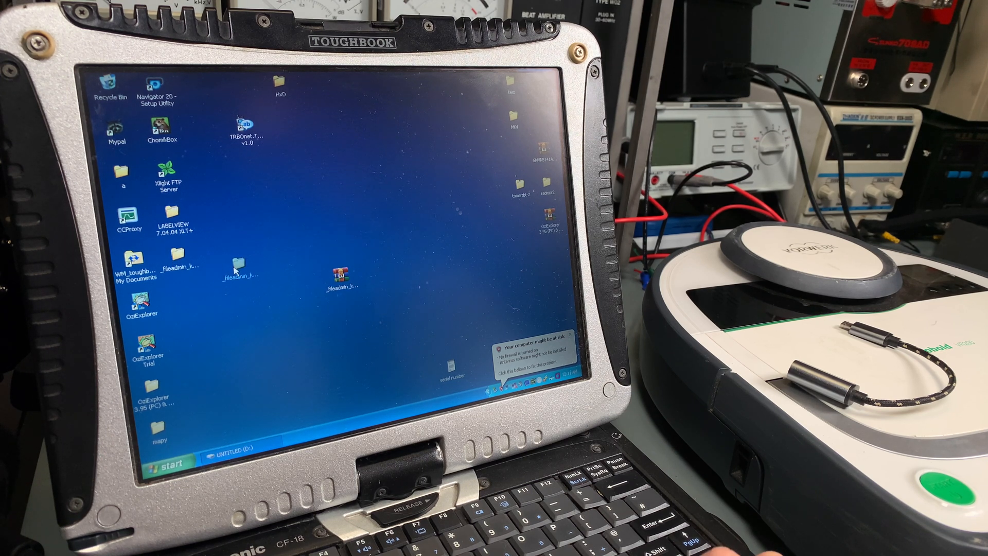
# Step: Copy the RobotData folder from the extracted firmware into the root of the USB drive
pyautogui.click(235, 270)
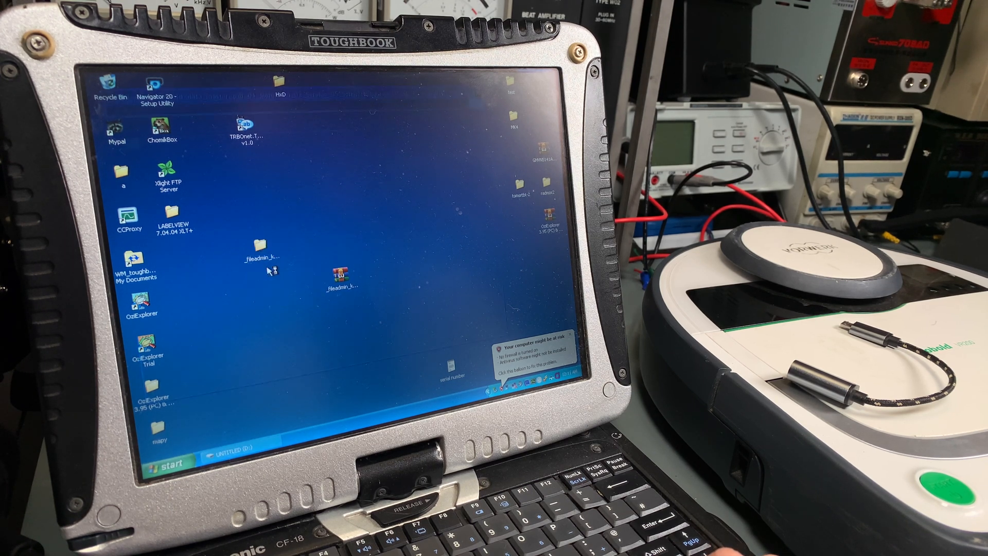
pyautogui.doubleClick(266, 270)
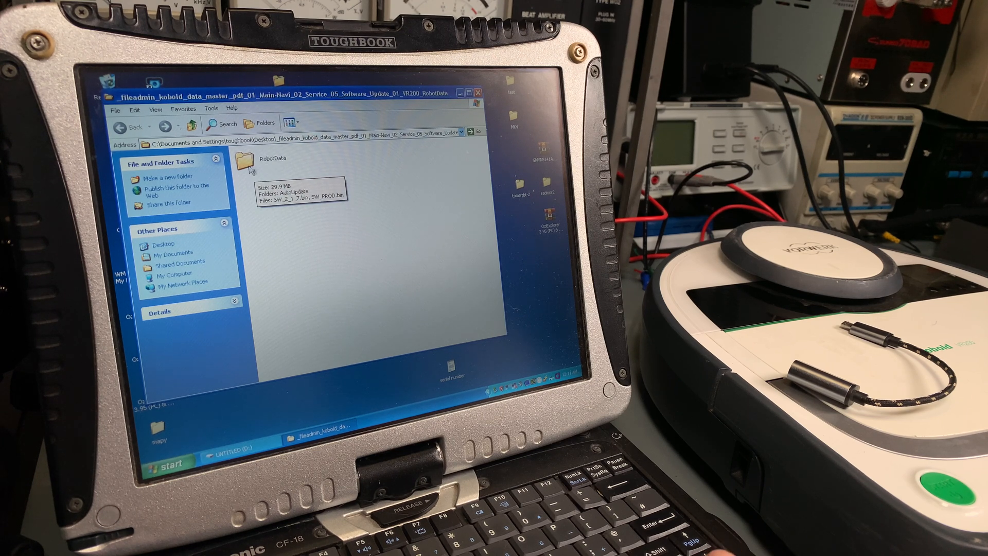
pyautogui.click(232, 453)
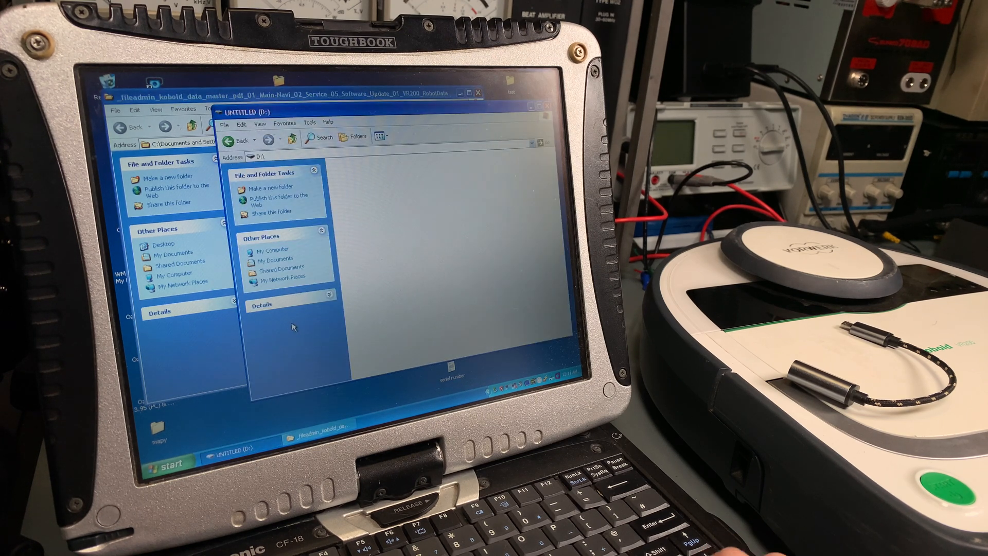
pyautogui.moveTo(358, 117); pyautogui.dragTo(360, 201)
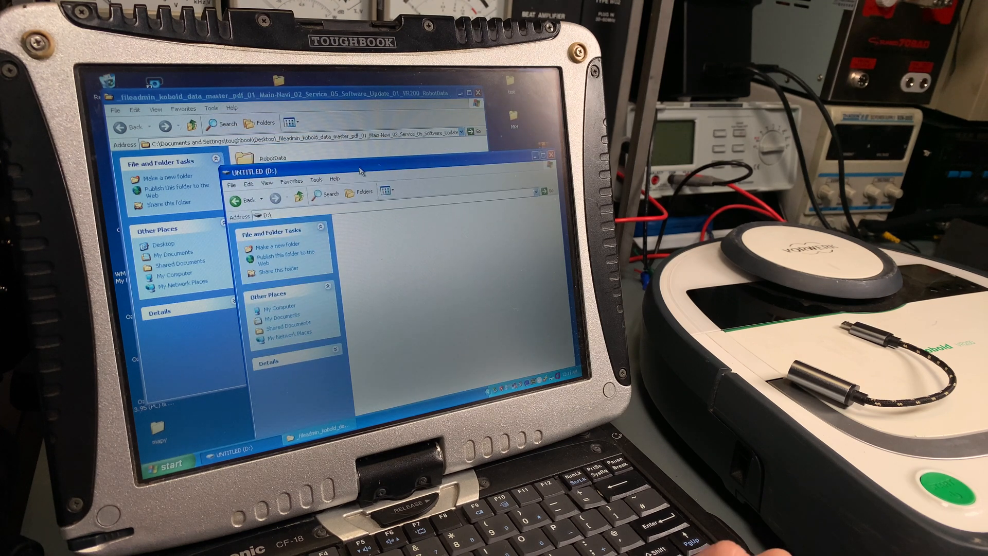
pyautogui.moveTo(246, 161); pyautogui.dragTo(380, 288)
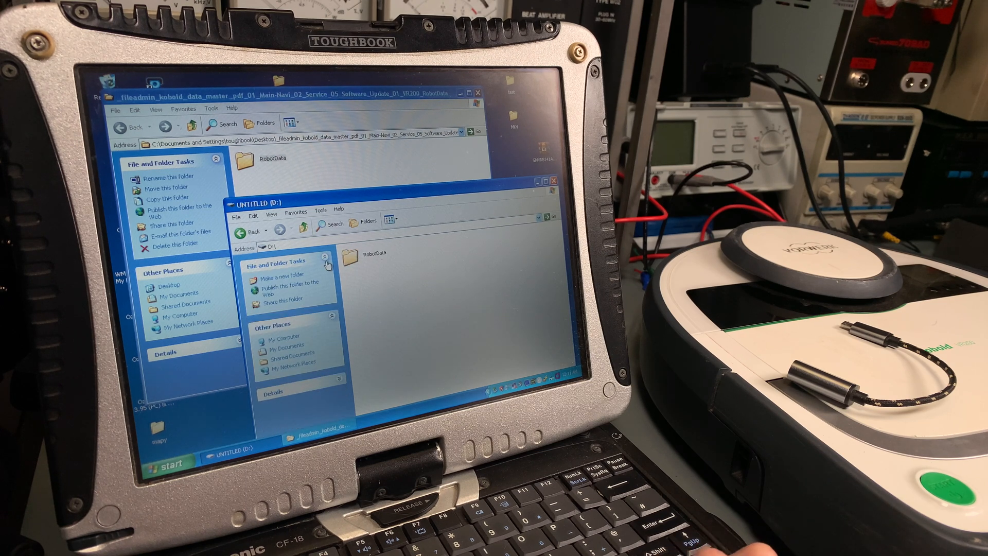
# Step: Verify the RobotData folder contents on D: and return to My Computer
pyautogui.click(306, 230)
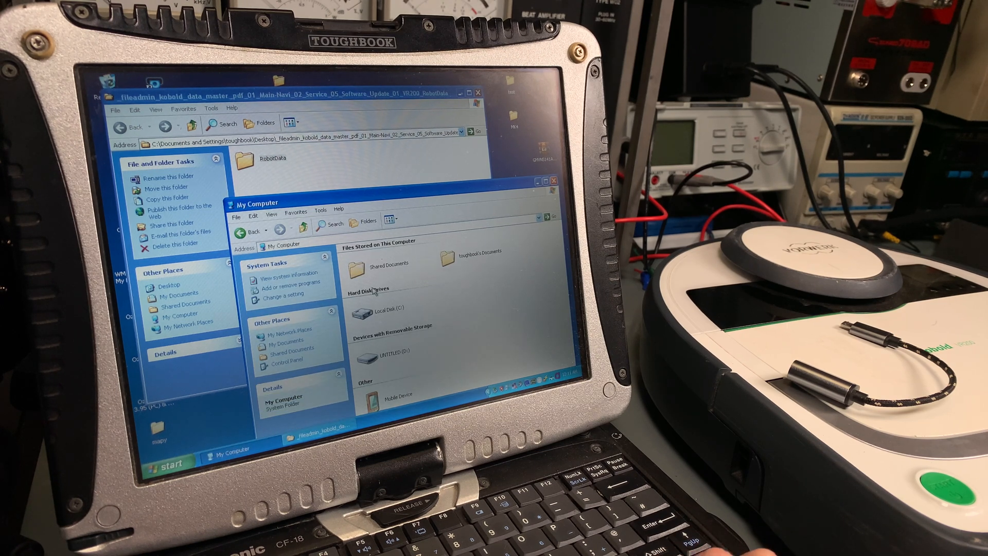
pyautogui.doubleClick(369, 363)
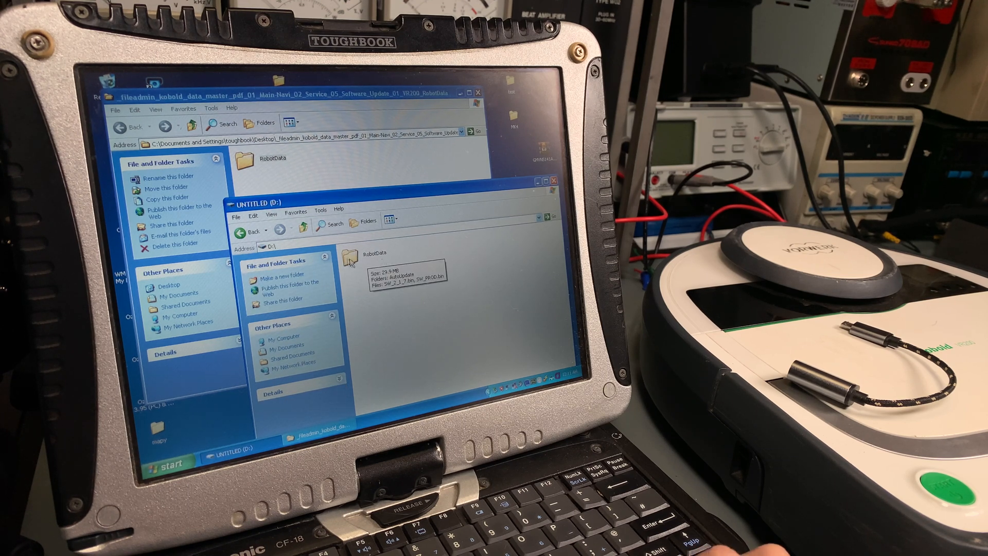
pyautogui.doubleClick(380, 260)
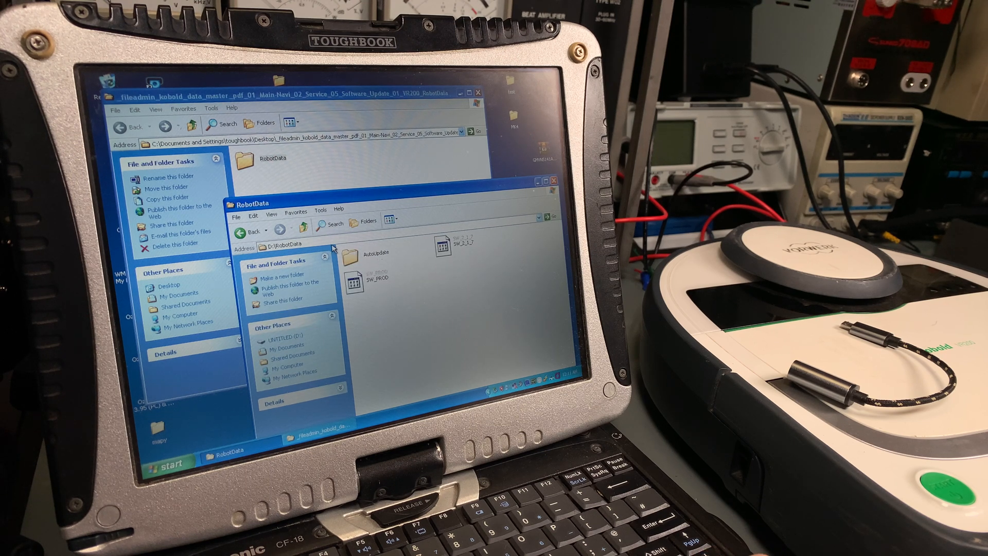
pyautogui.click(304, 227)
pyautogui.click(304, 226)
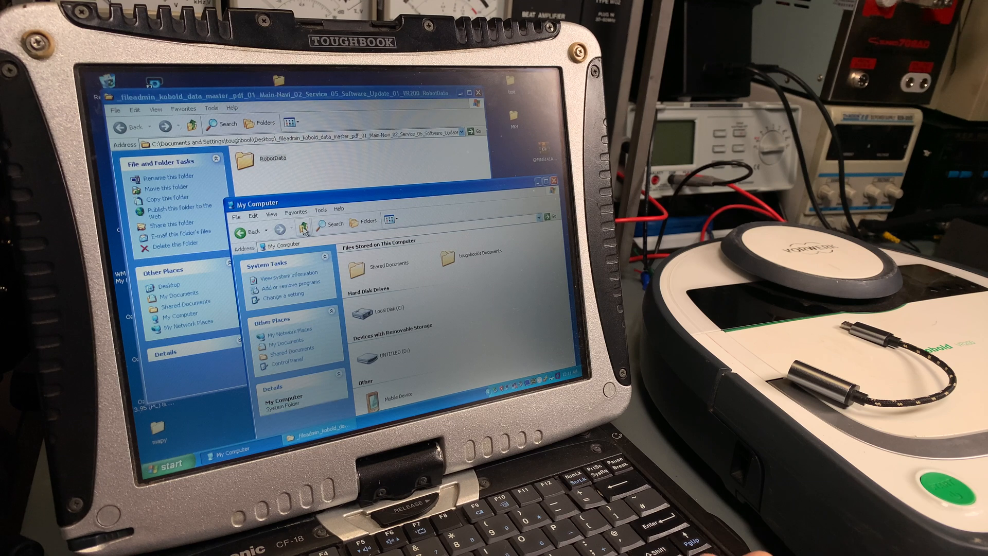
# Step: Safely eject the USB storage device via Safely Remove Hardware in the tray
pyautogui.click(494, 391)
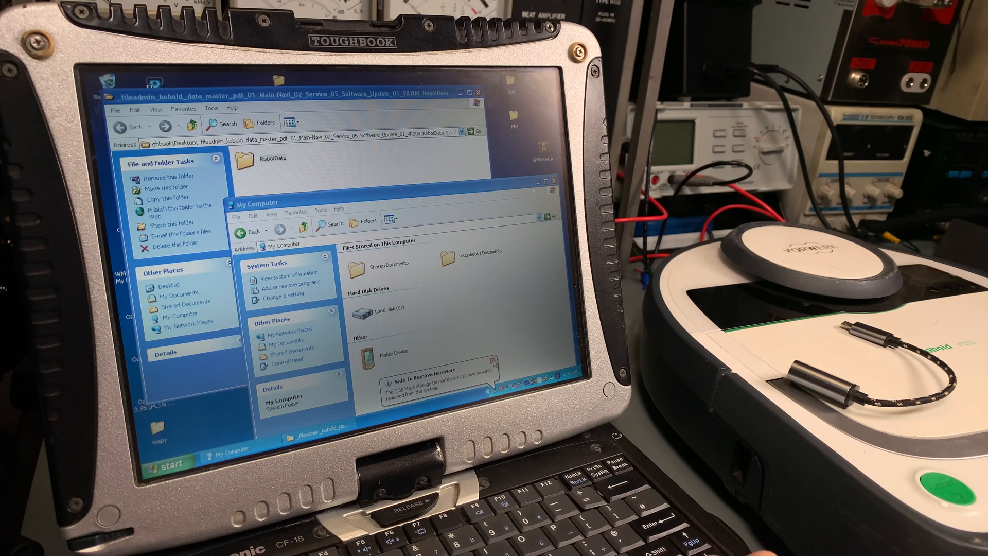
pyautogui.click(494, 360)
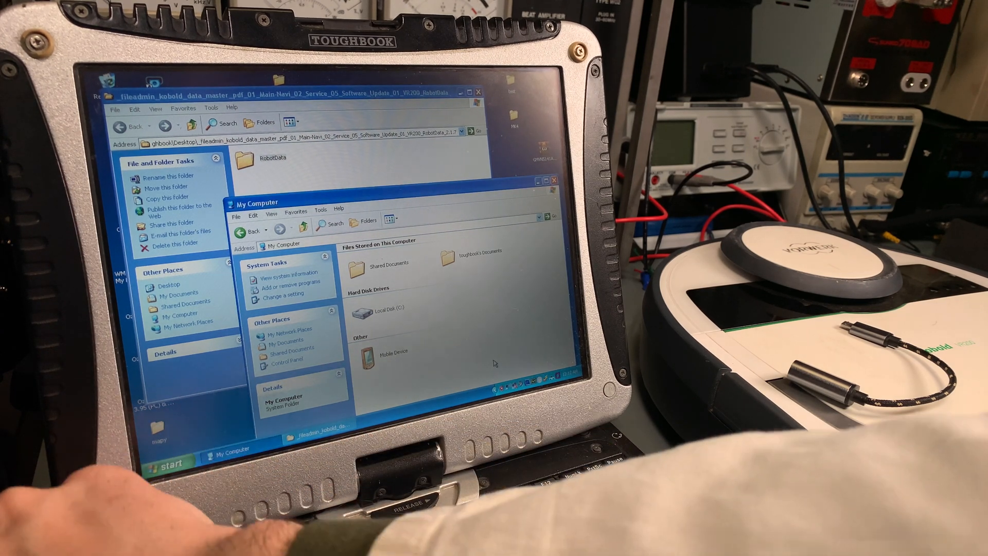